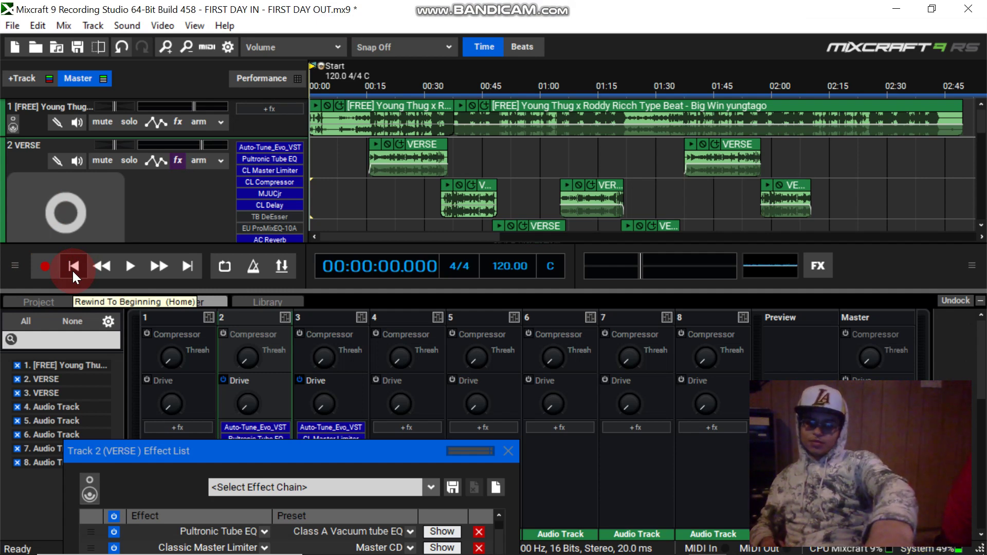
Raise the master volume while playing the song from the beginning, and stop playback partway through the third verse section.
key("space")
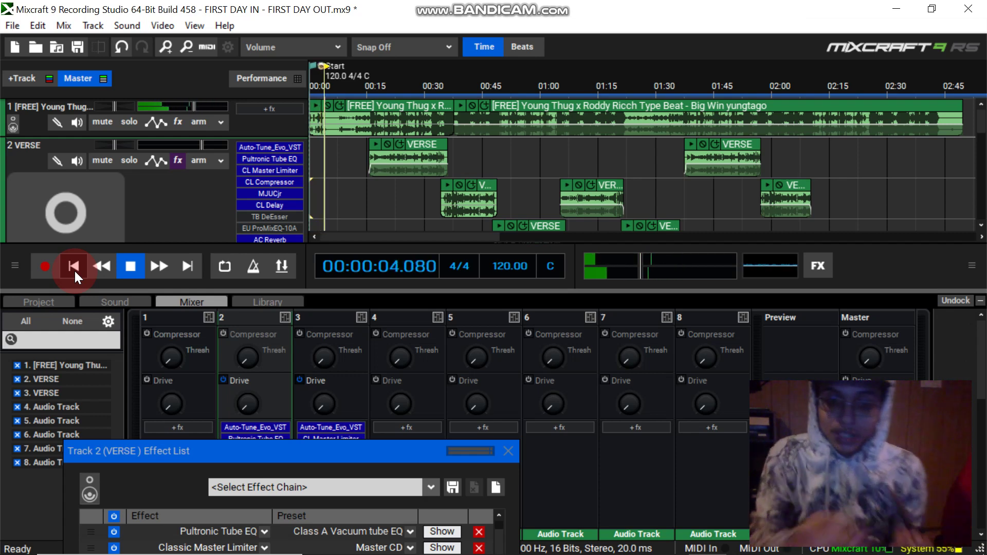
mouse_move(656, 266)
left_click_drag(656, 266, 690, 281)
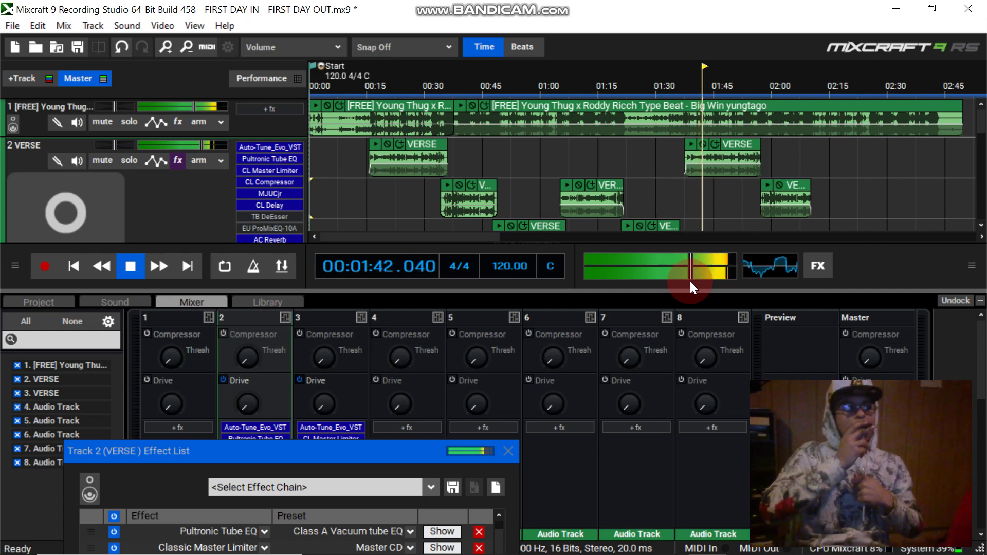
key("space")
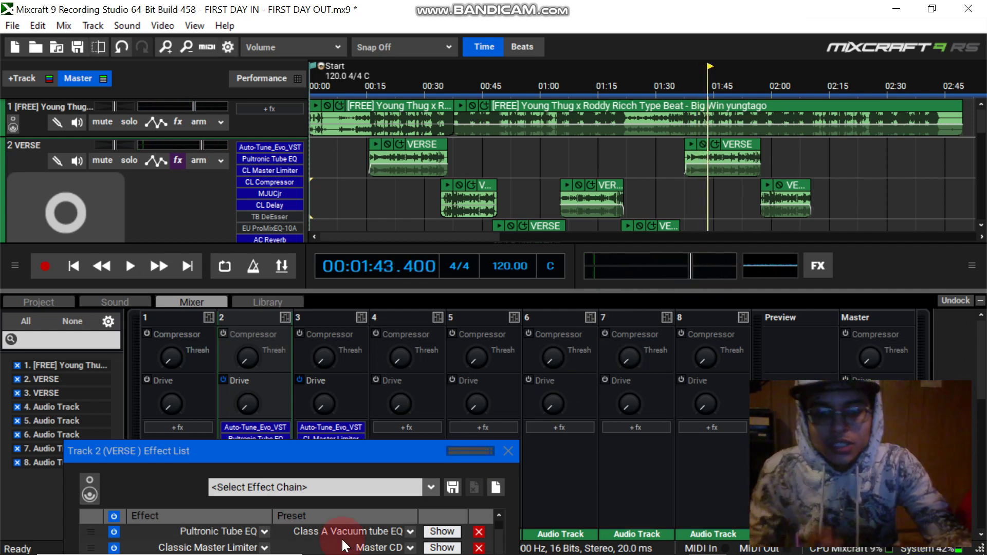
Open the MJUCjr compressor from the Track 2 (VERSE) effect list and move its window clear of the timeline.
left_click_drag(374, 459, 386, 303)
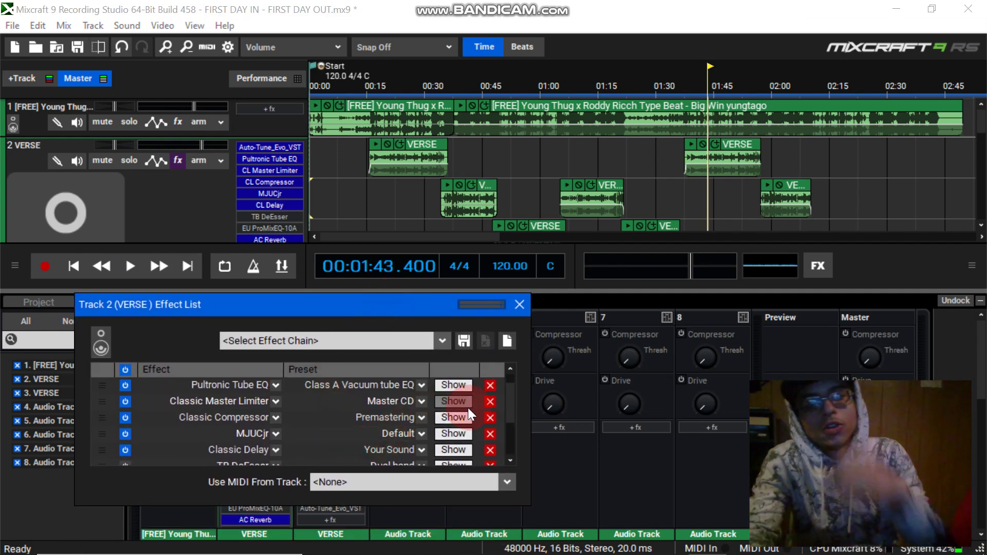
left_click_drag(439, 434, 406, 435)
left_click_drag(268, 433, 231, 440)
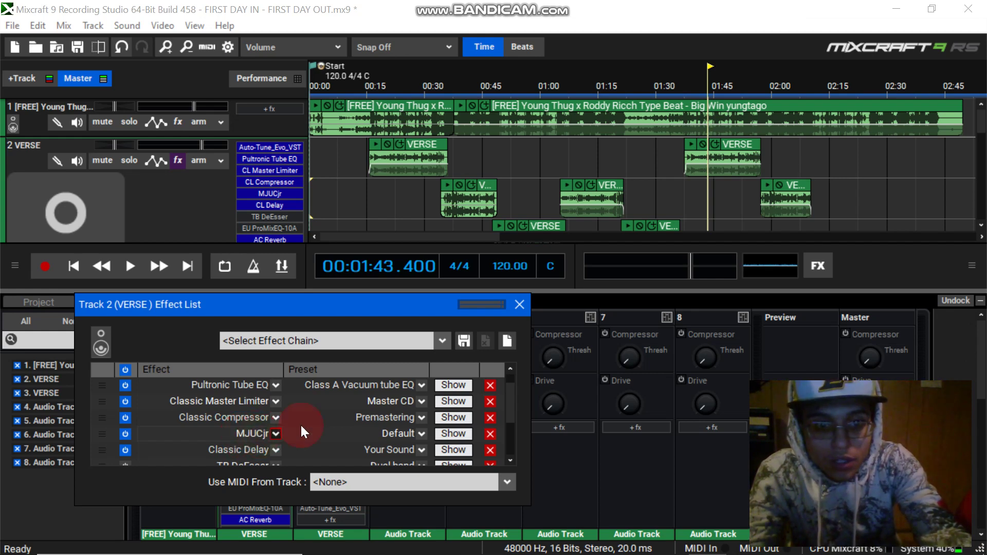
left_click(467, 433)
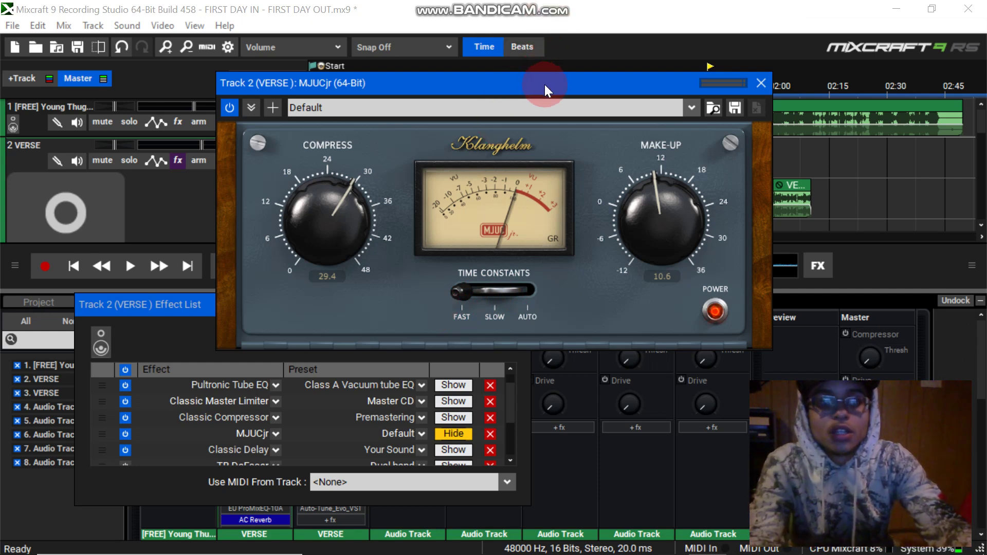
left_click_drag(544, 84, 531, 294)
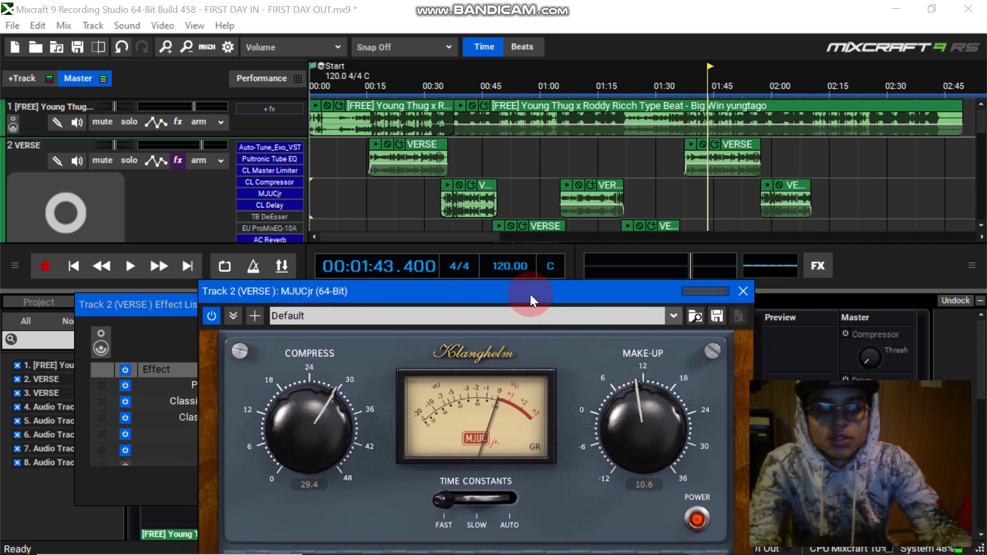
Audition the start of the first VERSE clip from about 14.6 seconds with all of track 2's effects bypassed.
left_click(73, 267)
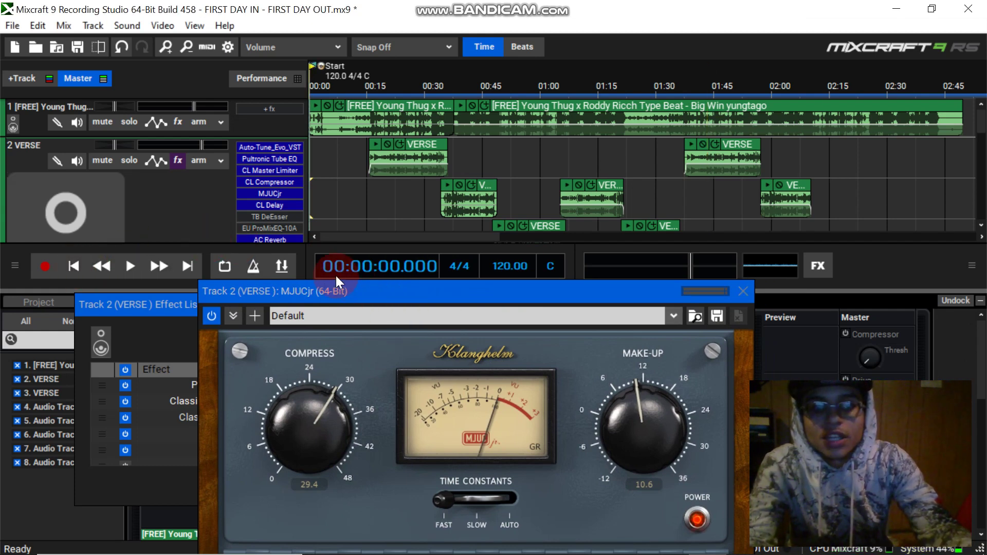
left_click(364, 199)
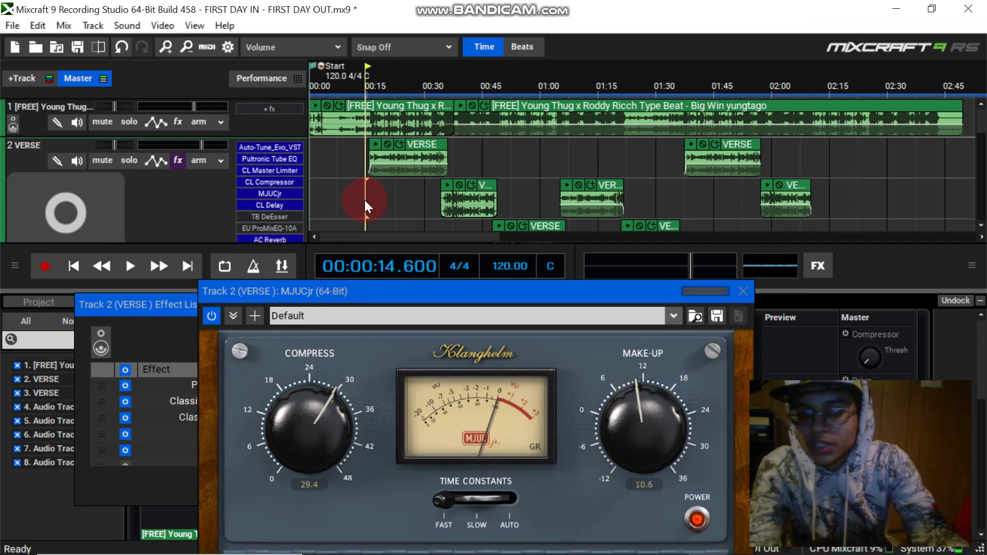
left_click(158, 313)
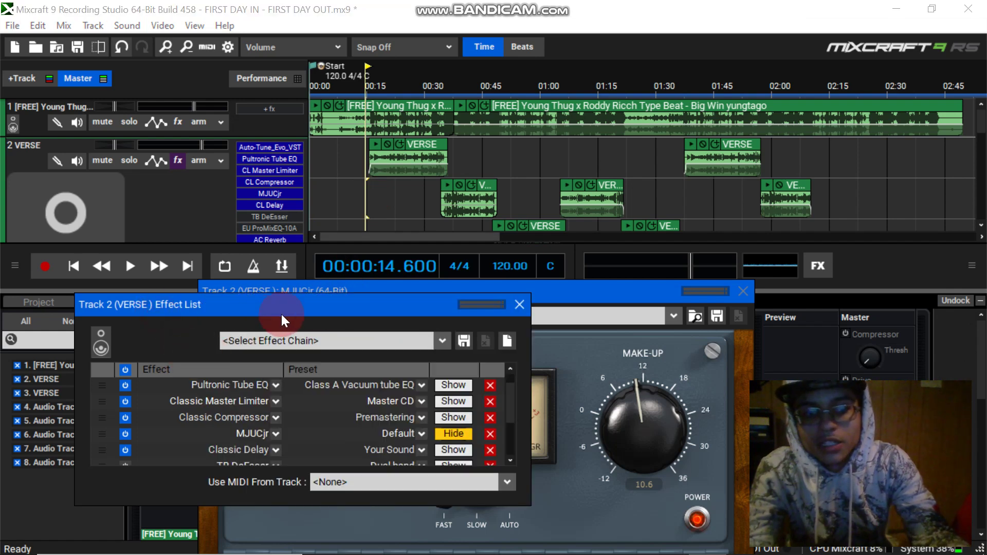
left_click(487, 273)
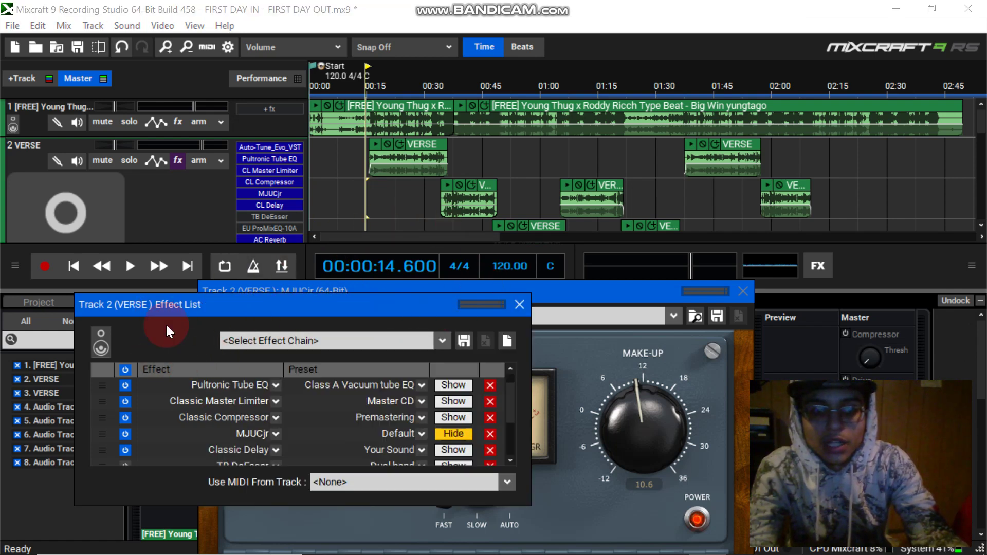
left_click(126, 369)
key("space")
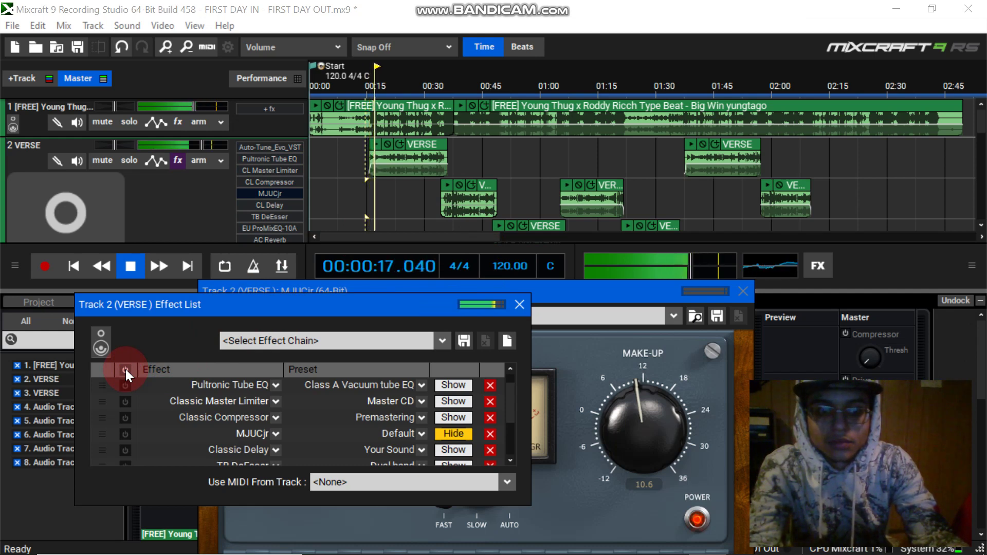
key("space")
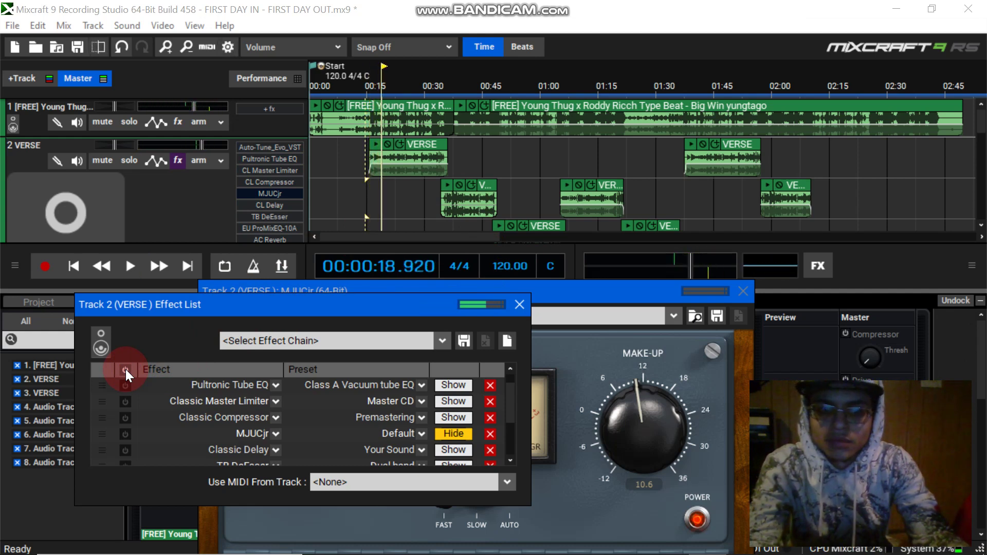
Re-enable all of track 2's effects and compare the verse playback with MJUCjr bypassed and active.
left_click(125, 369)
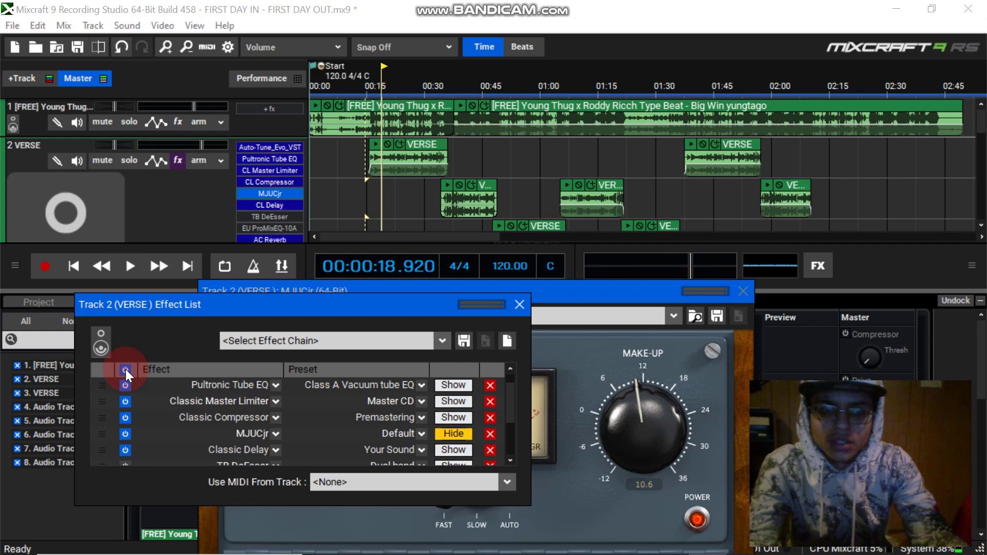
key("space")
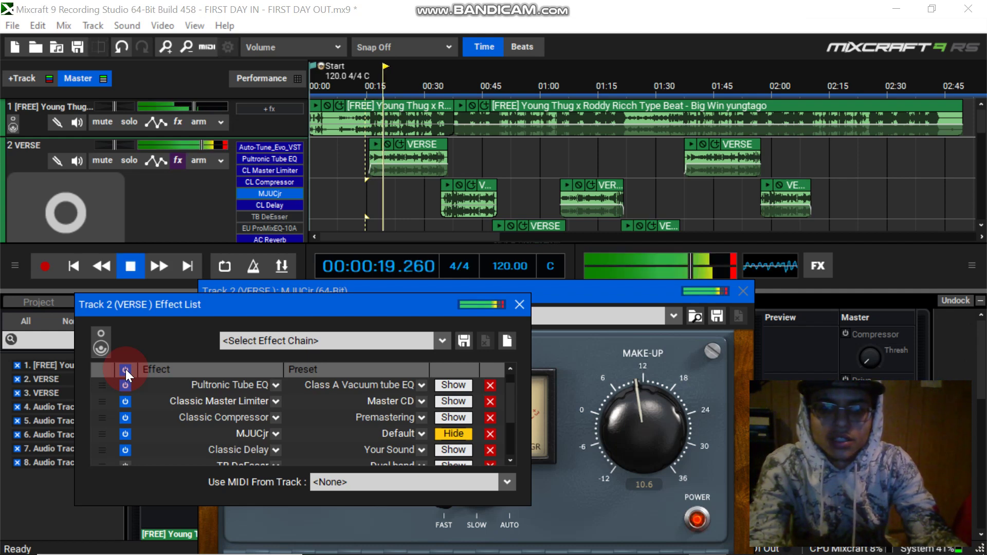
left_click(622, 290)
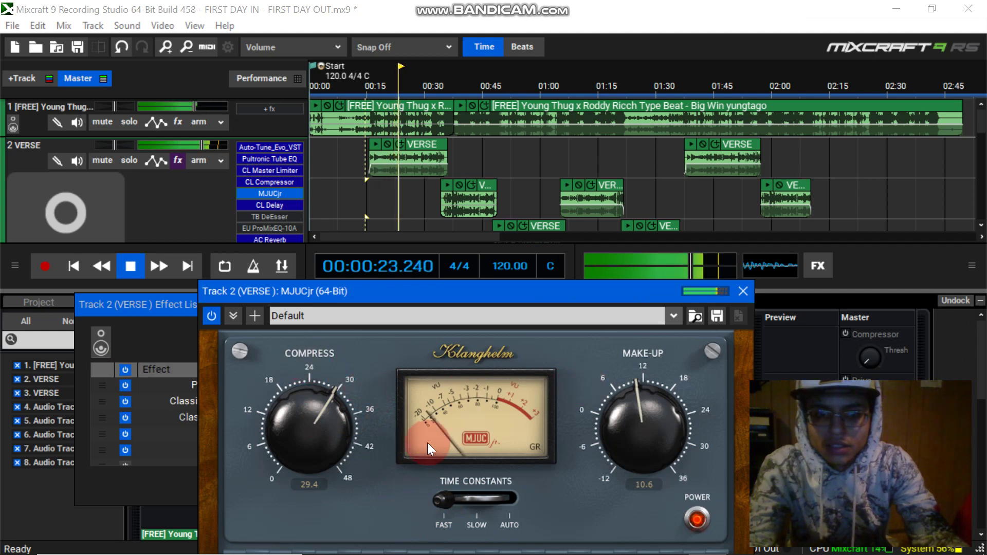
left_click(212, 316)
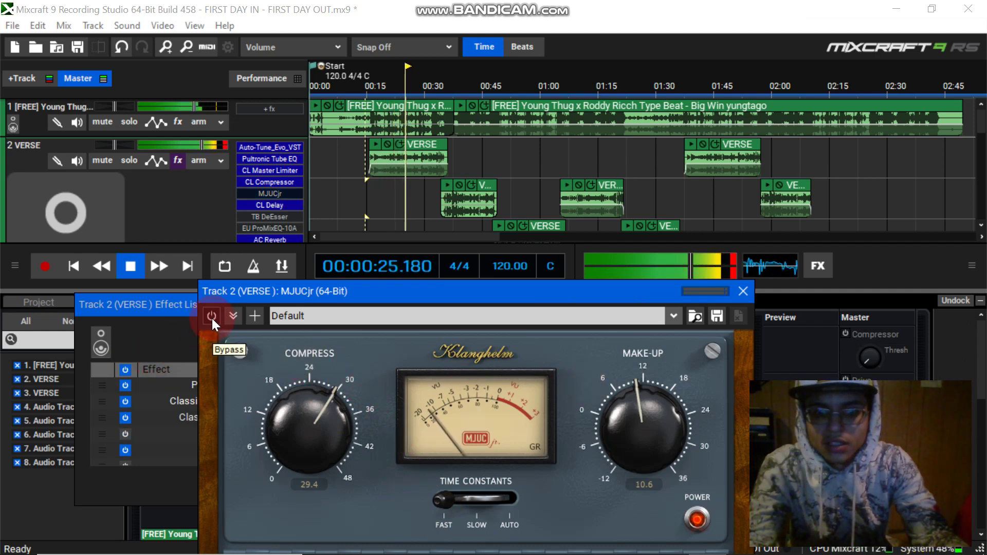
left_click(212, 317)
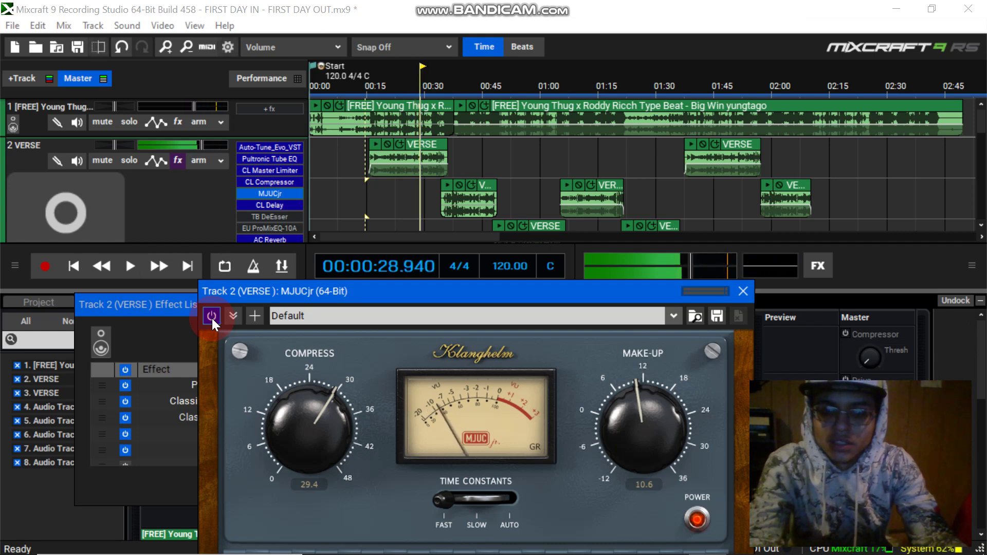
key("space")
Bring the Track 2 (VERSE) effect list forward and show it from its first effect, Auto-Tune_Evo_VST.
left_click(364, 309)
left_click(171, 304)
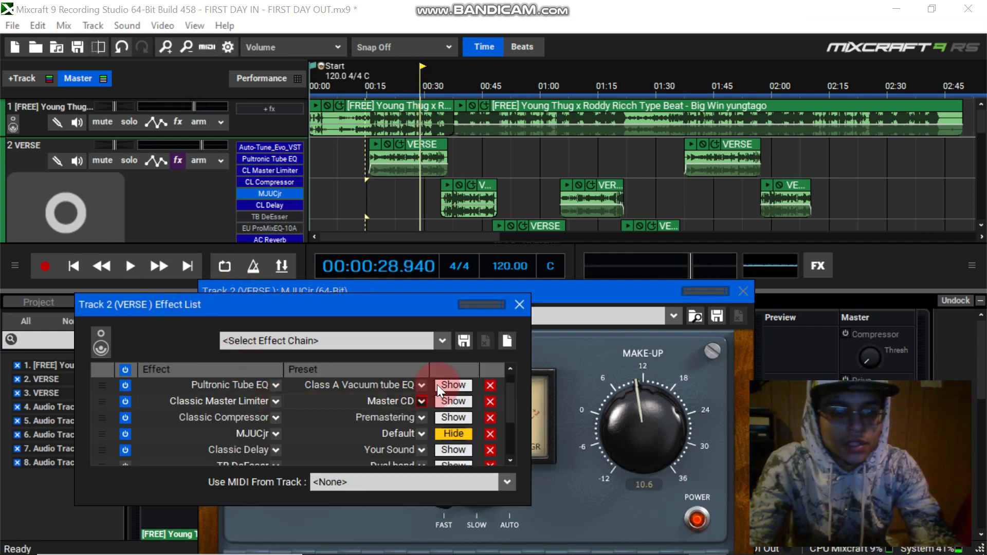
mouse_move(508, 400)
left_mouse_down()
mouse_move(508, 428)
mouse_move(508, 397)
left_mouse_up()
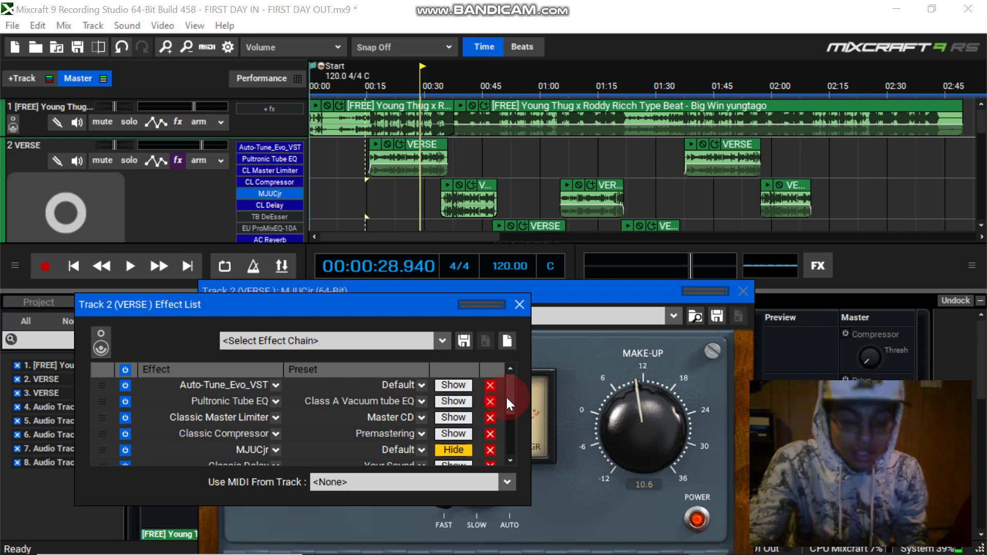
Switch to the browser and view the artist's YouTube channel and the recent tracks on the SoundCloud profile.
mouse_move(564, 546)
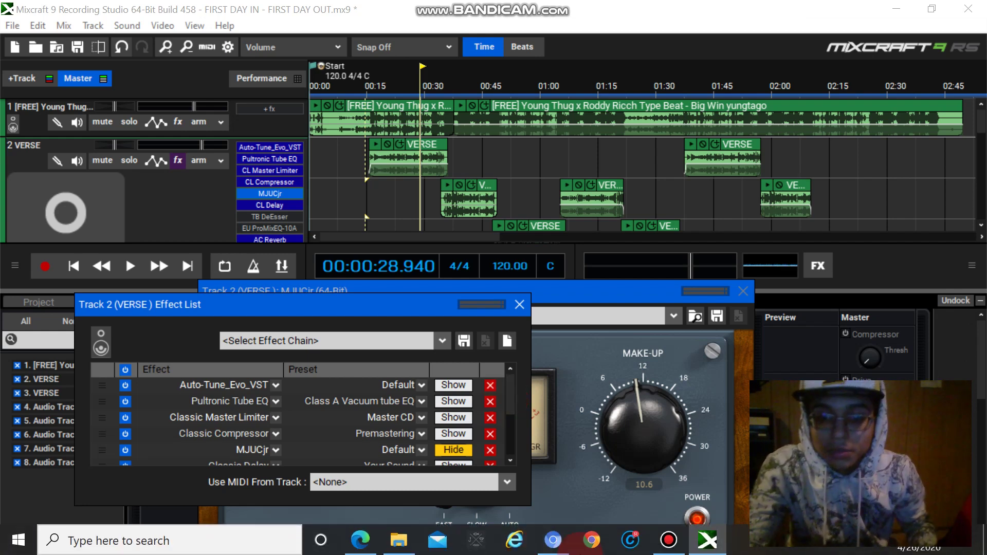
left_click(558, 457)
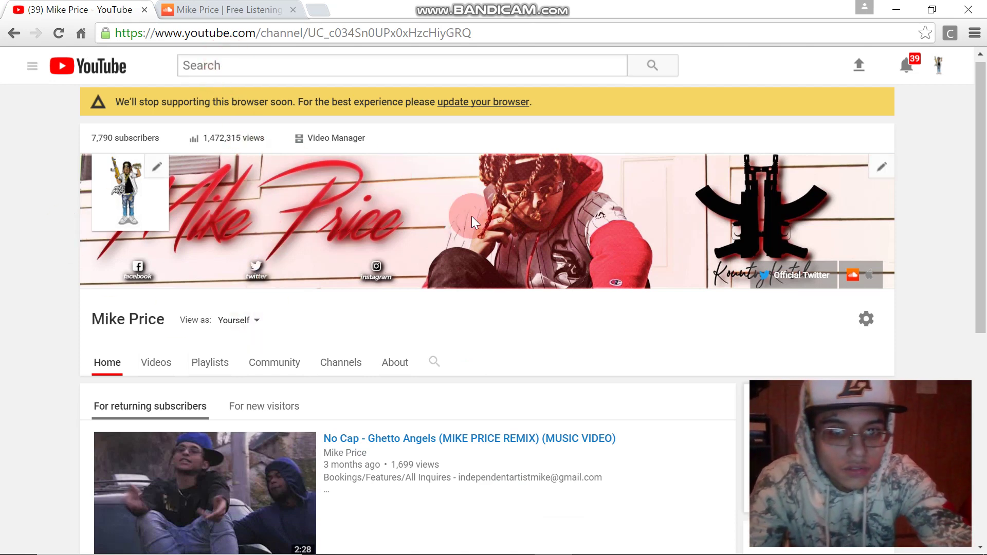
left_click(235, 16)
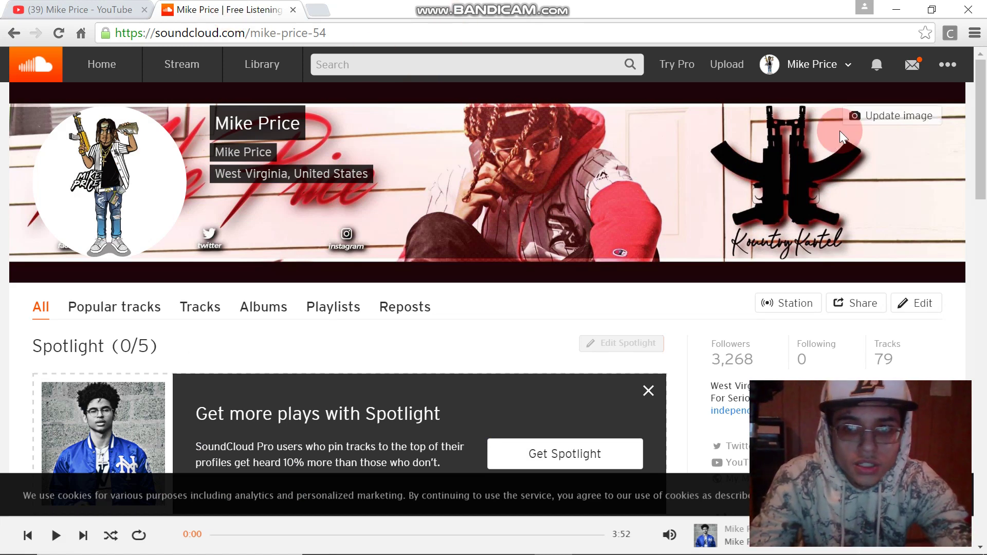
left_click(62, 6)
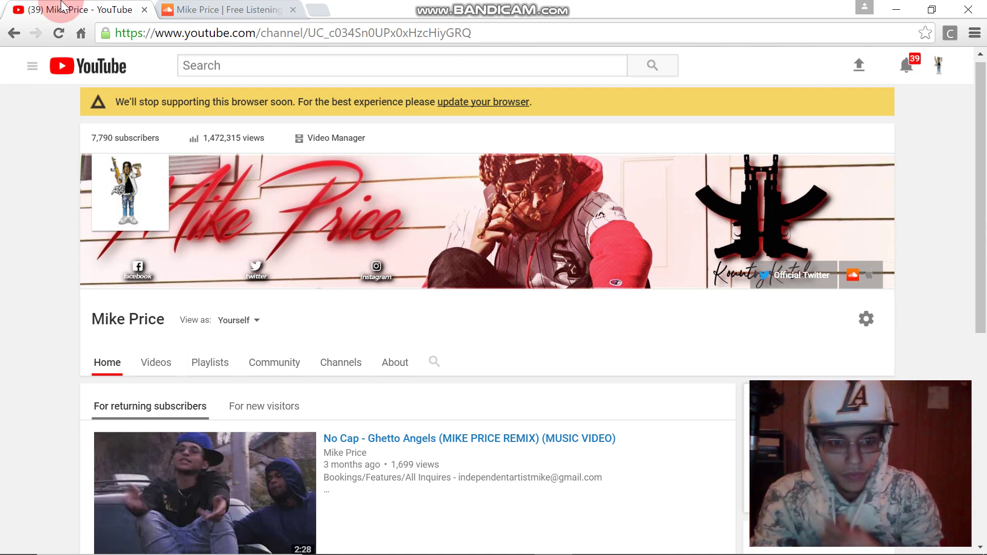
left_click(178, 9)
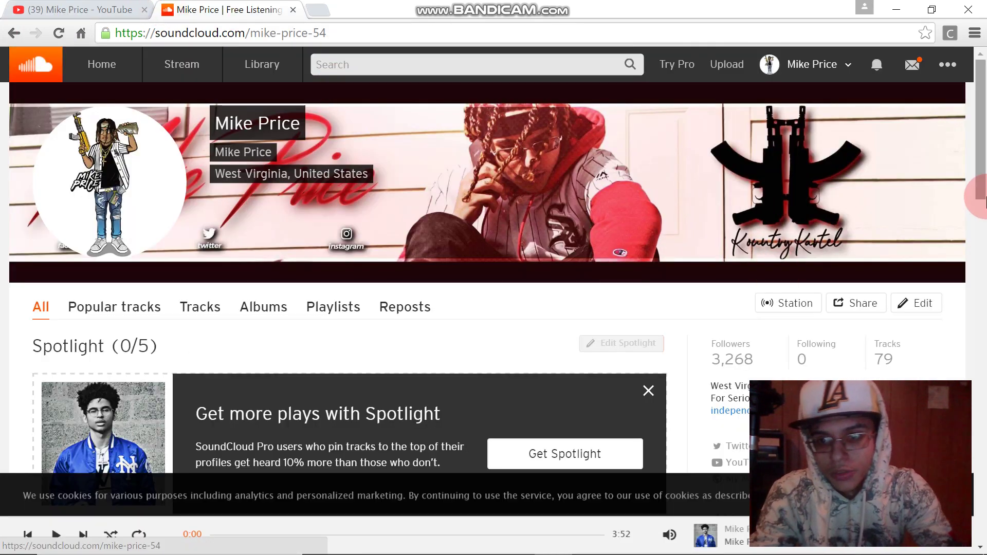
left_click_drag(982, 118, 976, 210)
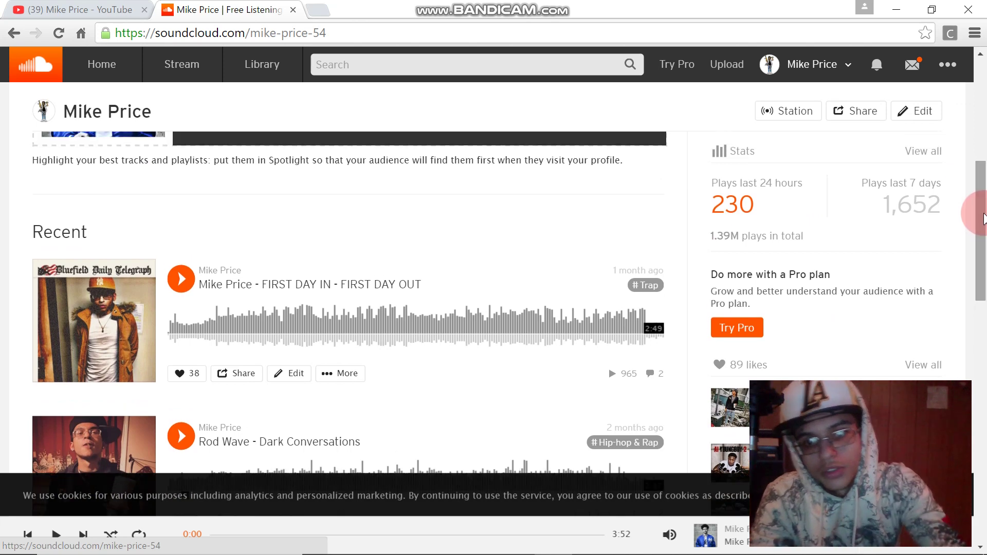
left_click(112, 13)
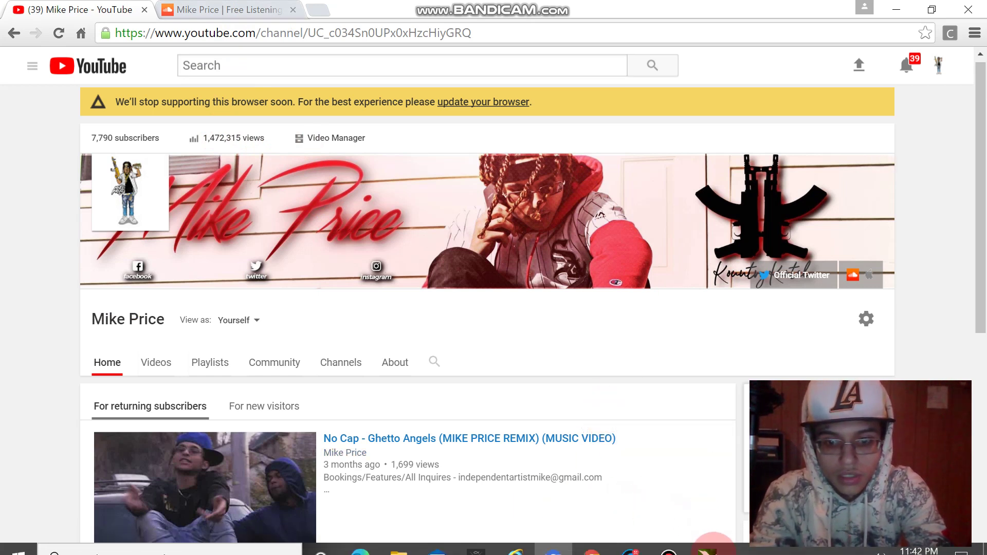
double_click(381, 6)
left_click(511, 6)
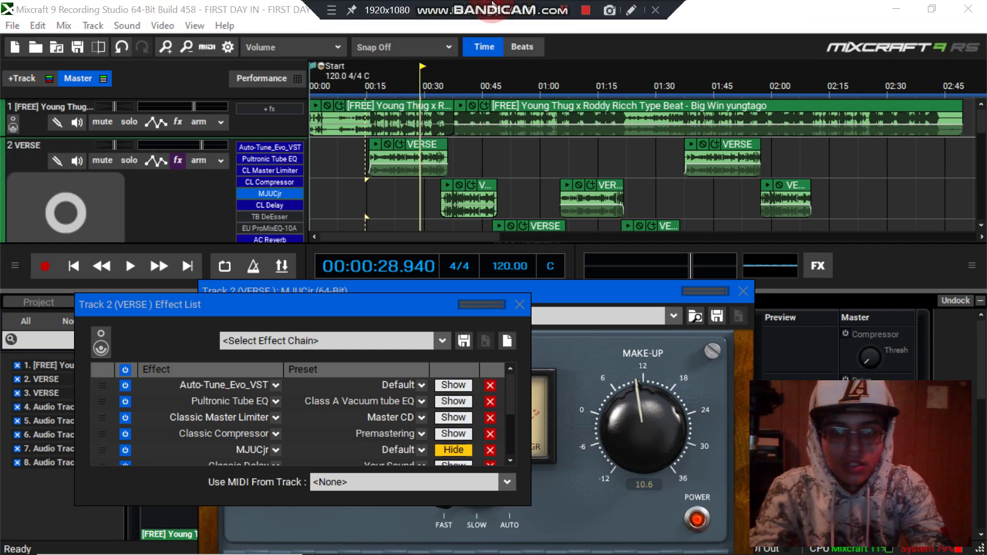